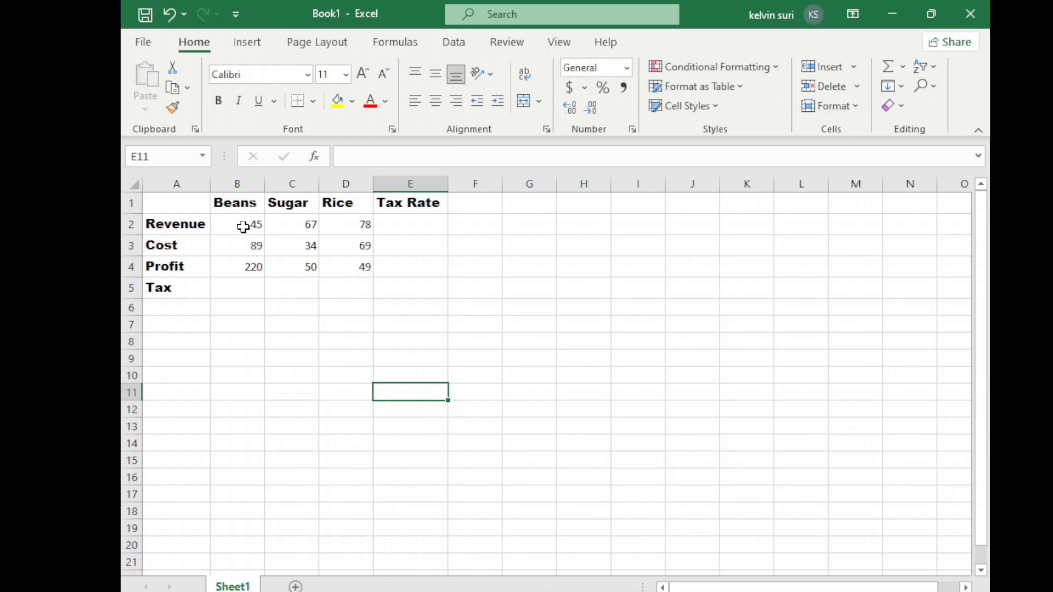
Insert a new column before Tax Rate and enter the header Total in E1.
{"action": "left_click", "coordinate": [341, 282]}
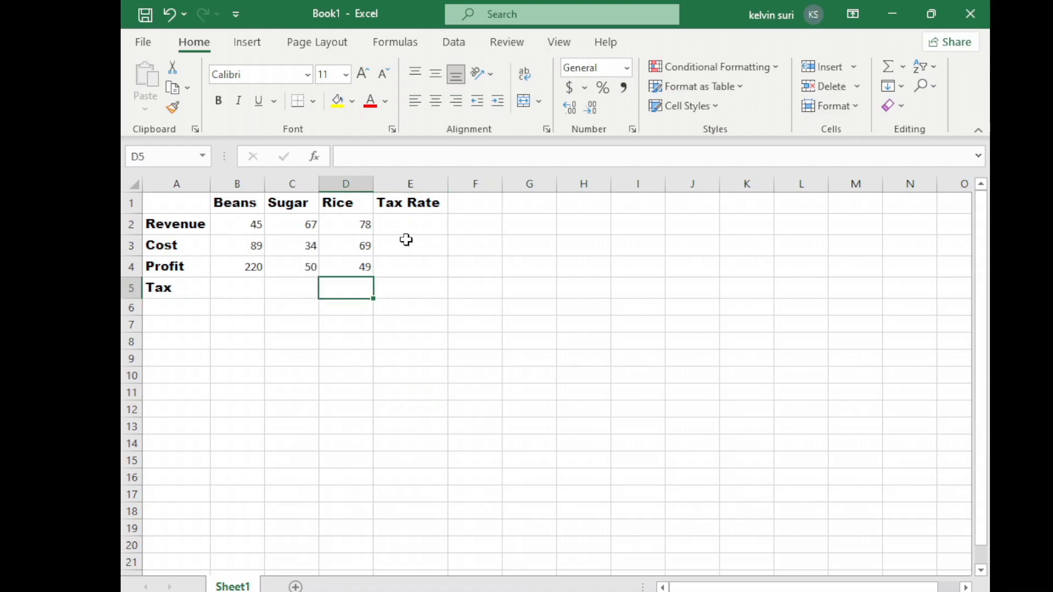
{"action": "right_click", "coordinate": [410, 186]}
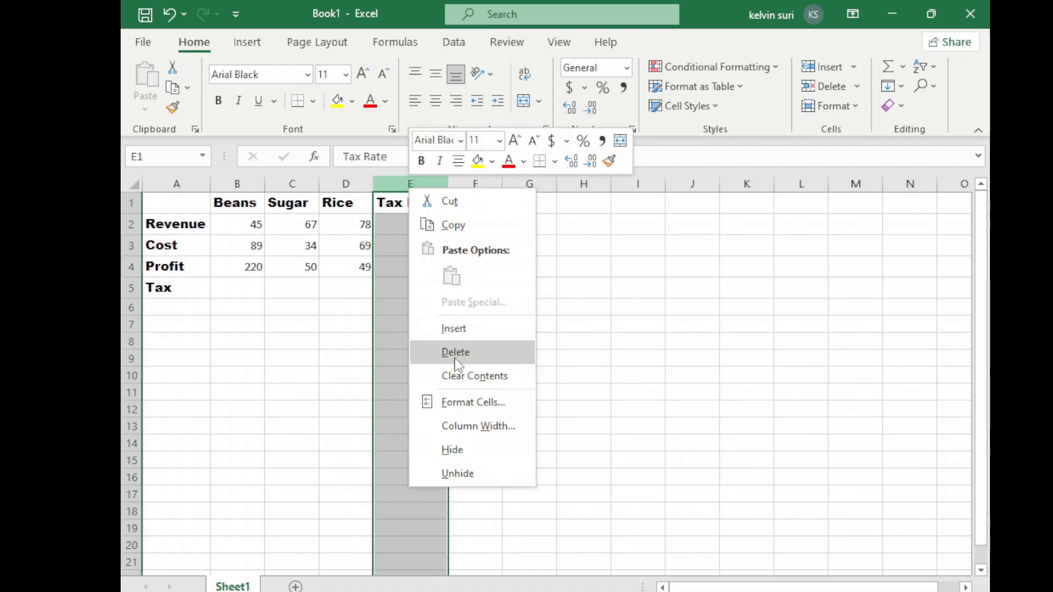
{"action": "left_click", "coordinate": [452, 328]}
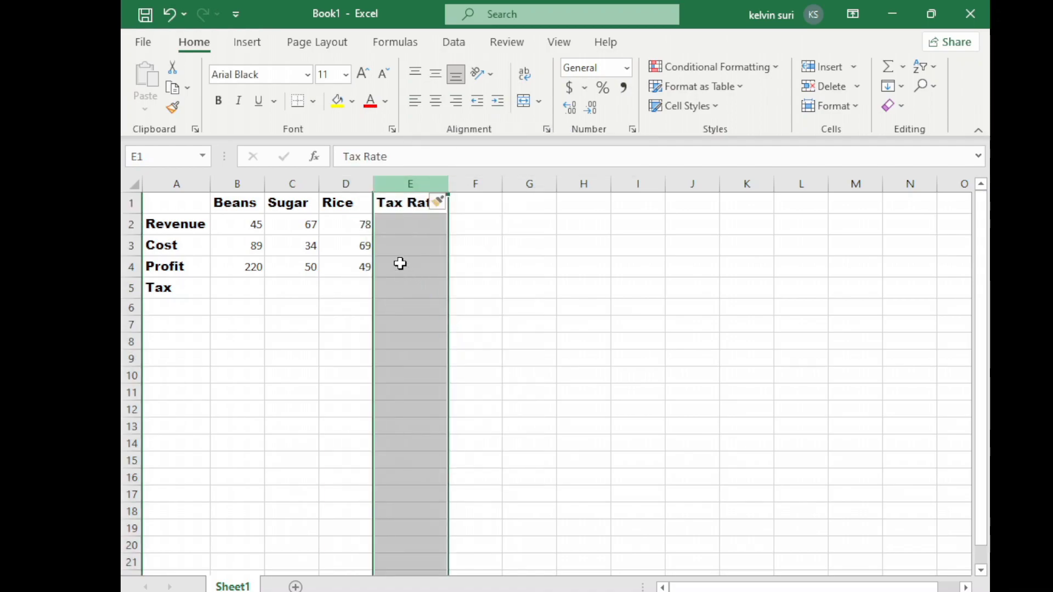
{"action": "double_click", "coordinate": [401, 202]}
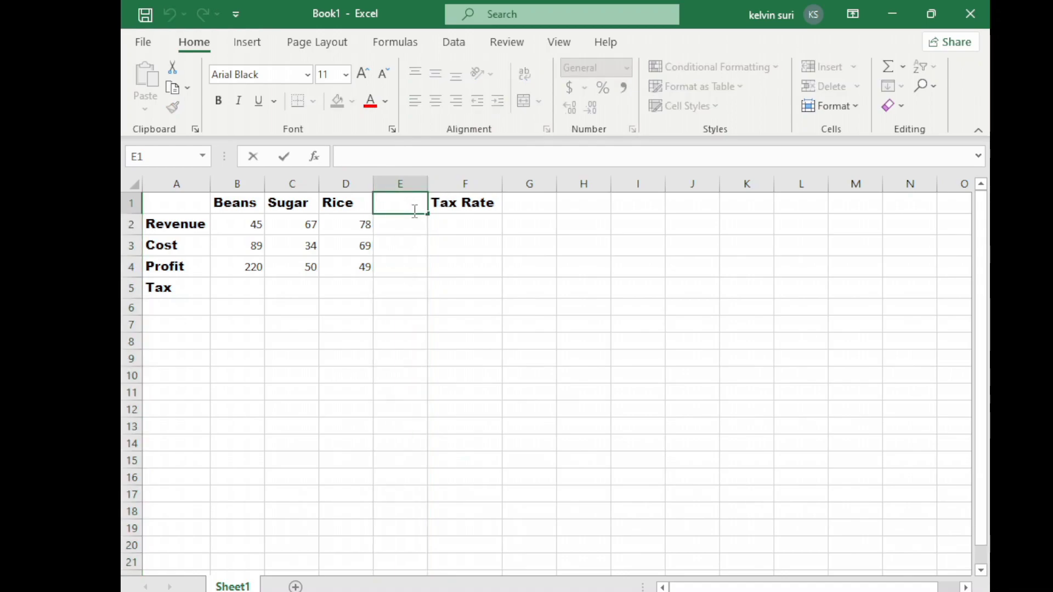
{"action": "type", "text": "t"}
{"action": "type", "text": "T"}
{"action": "type", "text": "otqa"}
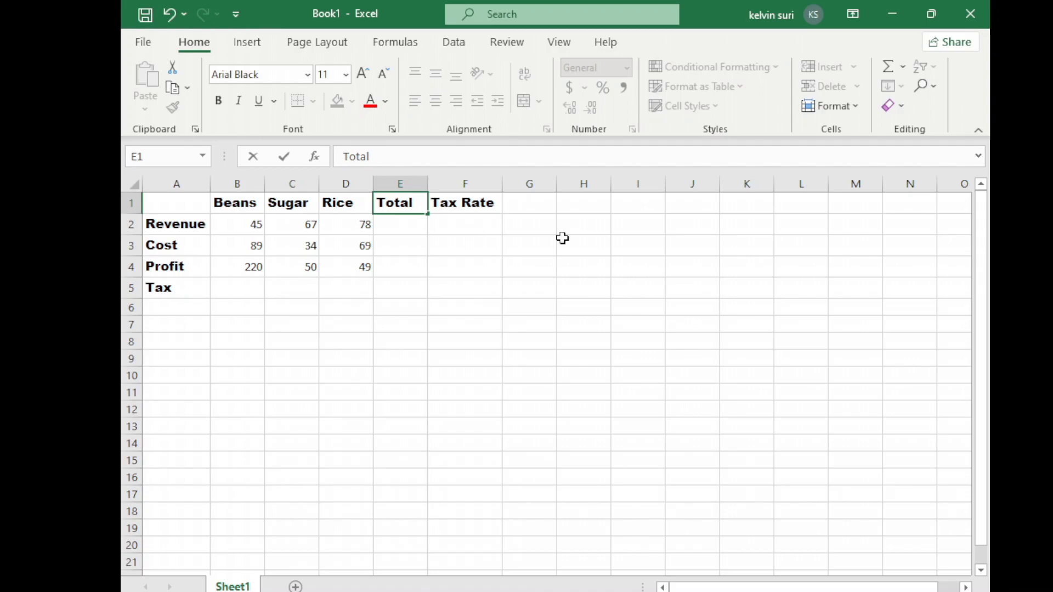
Enter a tax rate of 10% in F2.
{"action": "left_click", "coordinate": [469, 222]}
{"action": "double_click", "coordinate": [467, 221]}
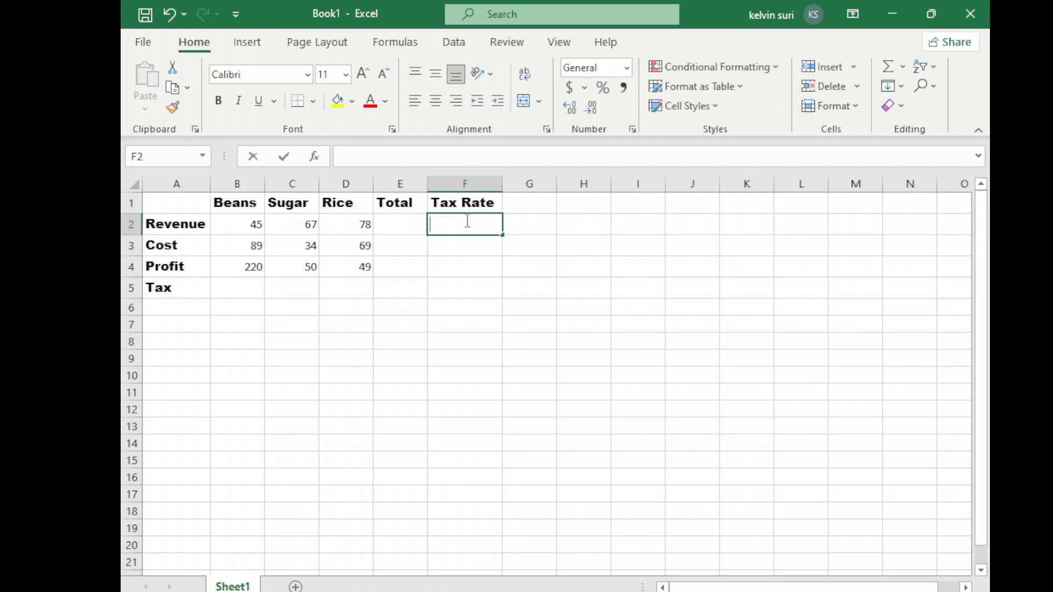
{"action": "type", "text": "10"}
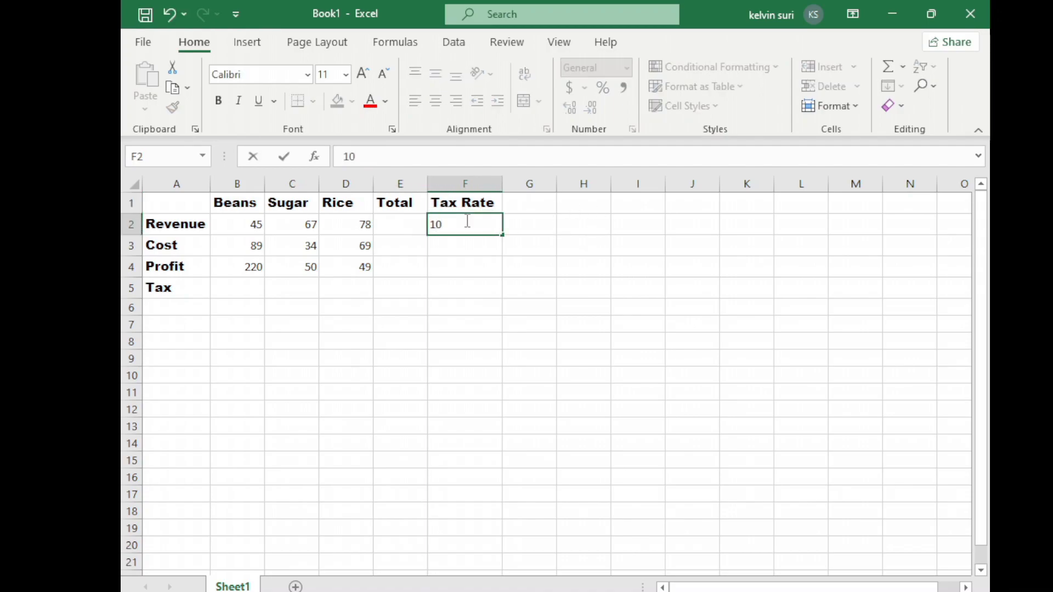
{"action": "type", "text": "%"}
{"action": "left_click", "coordinate": [456, 322]}
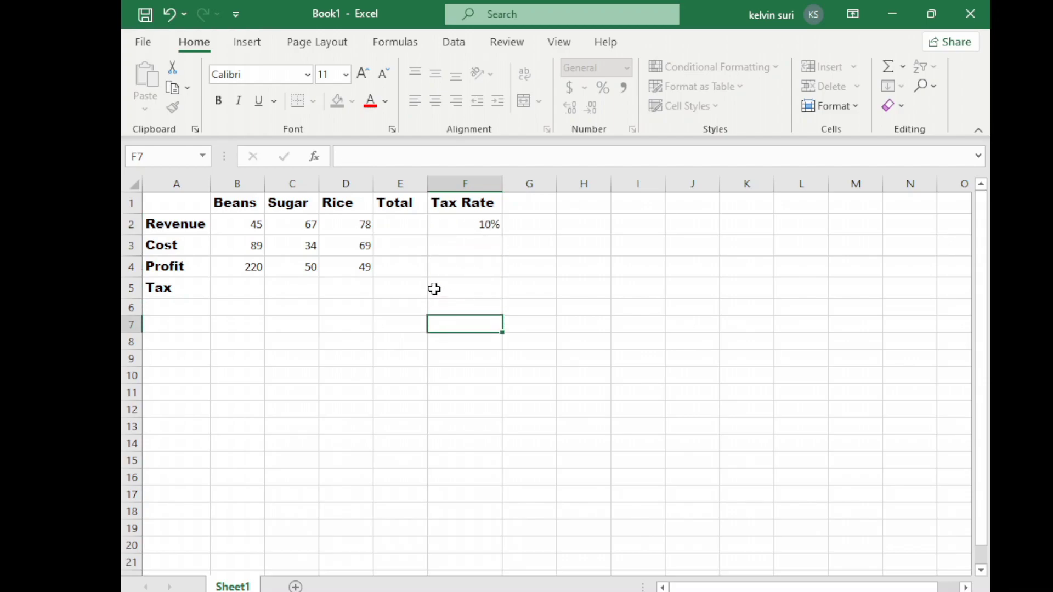
Add up the three revenue figures in E2 as plain numbers with the formula =45+67+78.
{"action": "left_click", "coordinate": [410, 224]}
{"action": "left_click", "coordinate": [474, 279]}
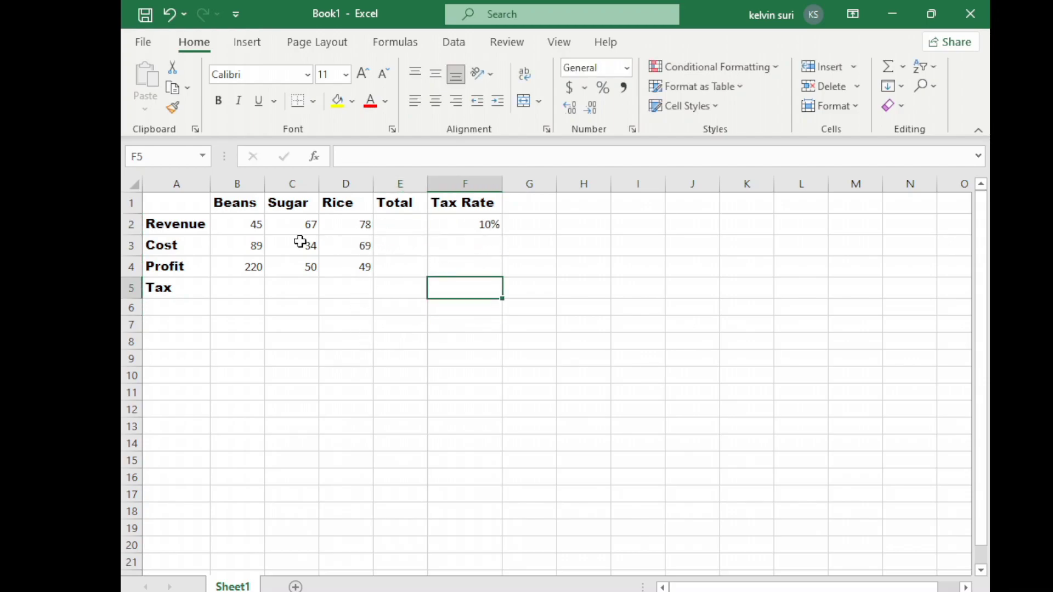
{"action": "left_click", "coordinate": [395, 227]}
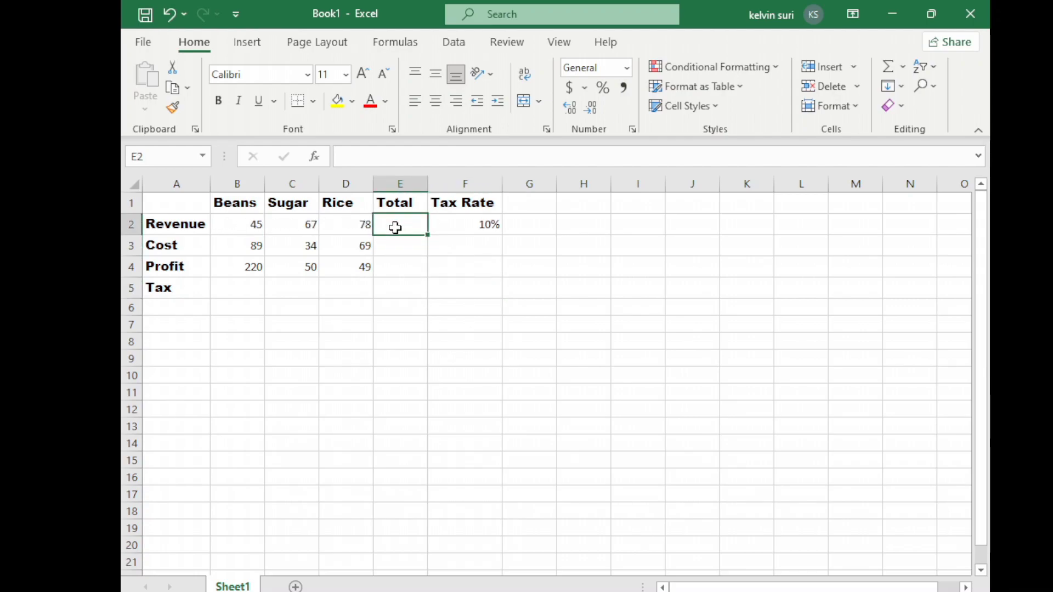
{"action": "type", "text": "="}
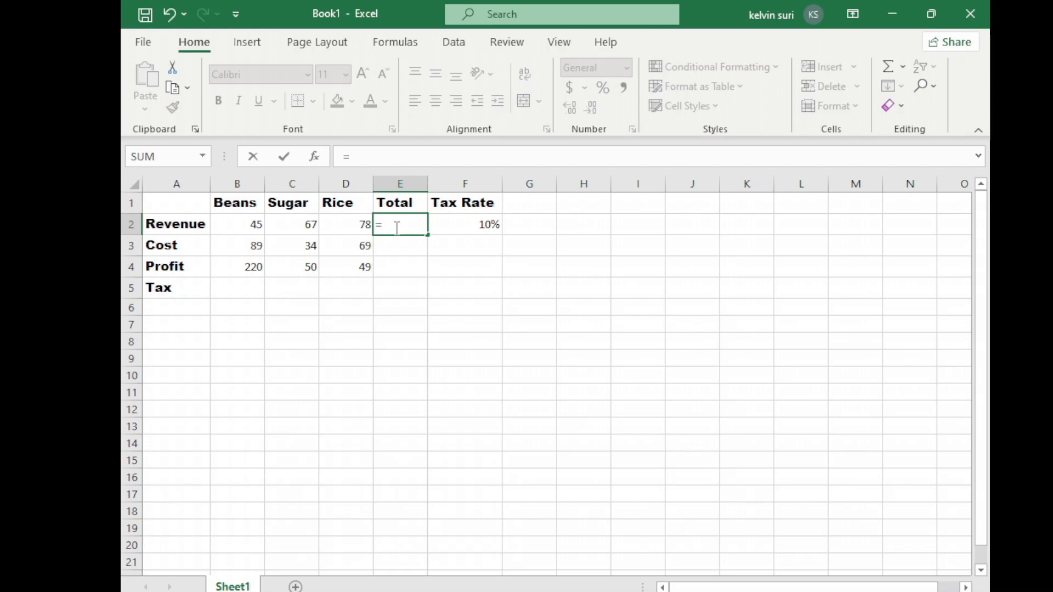
{"action": "type", "text": "45+67"}
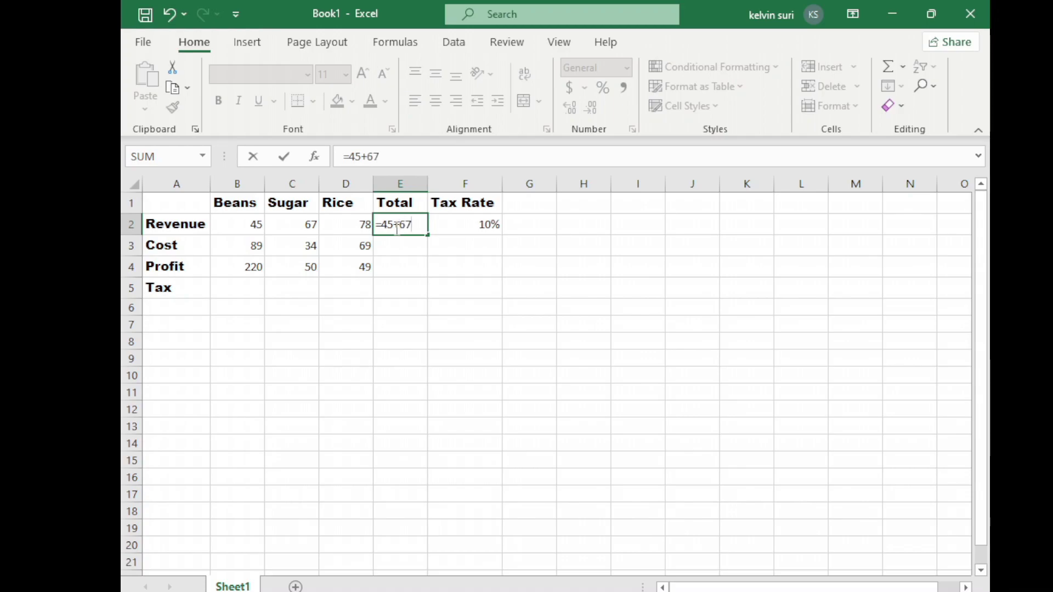
{"action": "type", "text": "+78"}
{"action": "key", "text": "Return"}
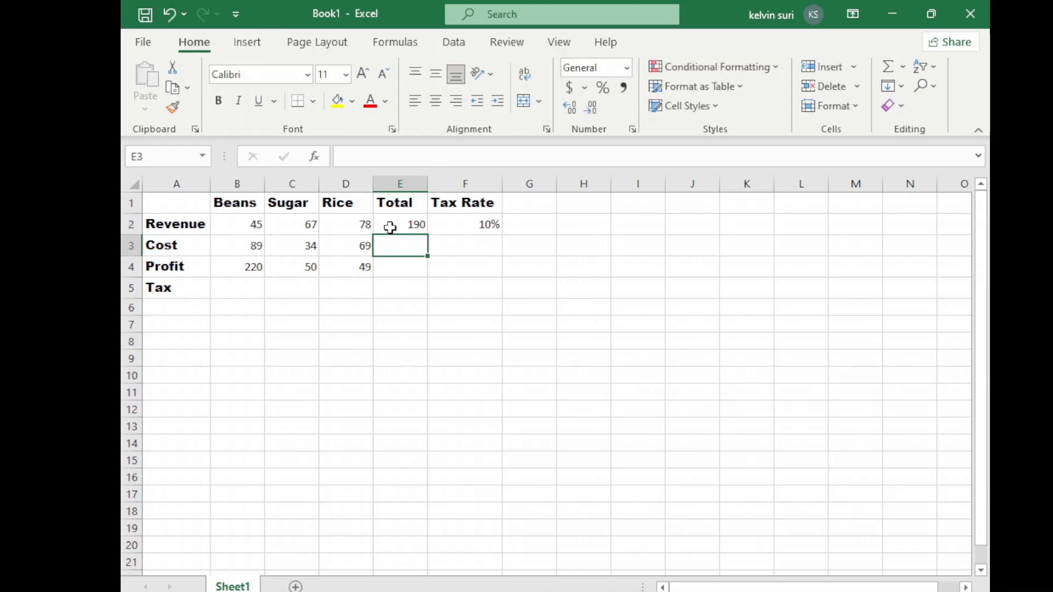
Clear the plain-number formula from the revenue total in E2.
{"action": "left_click", "coordinate": [397, 224]}
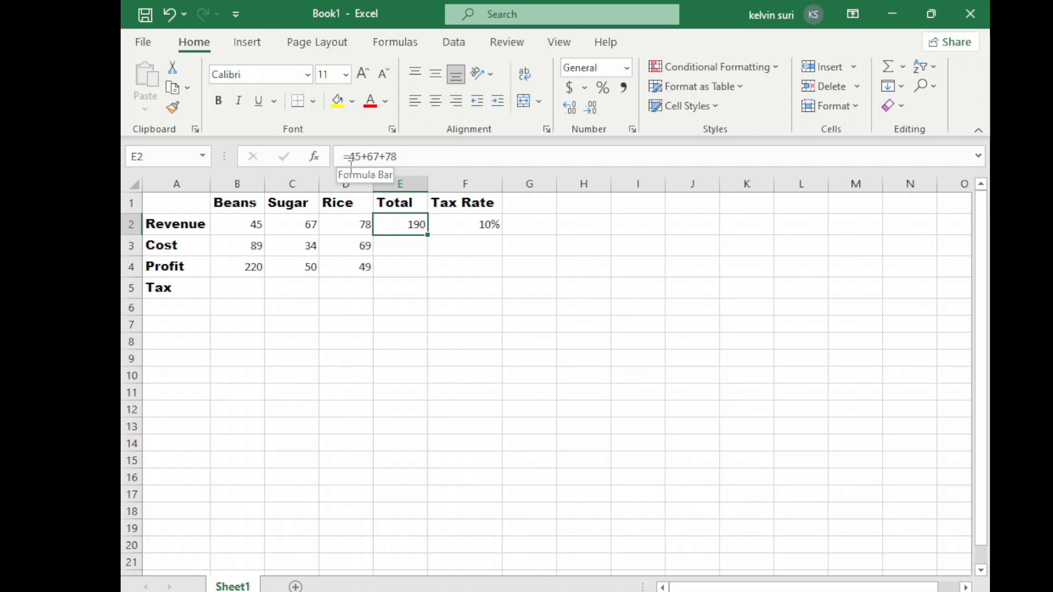
{"action": "right_click", "coordinate": [399, 225]}
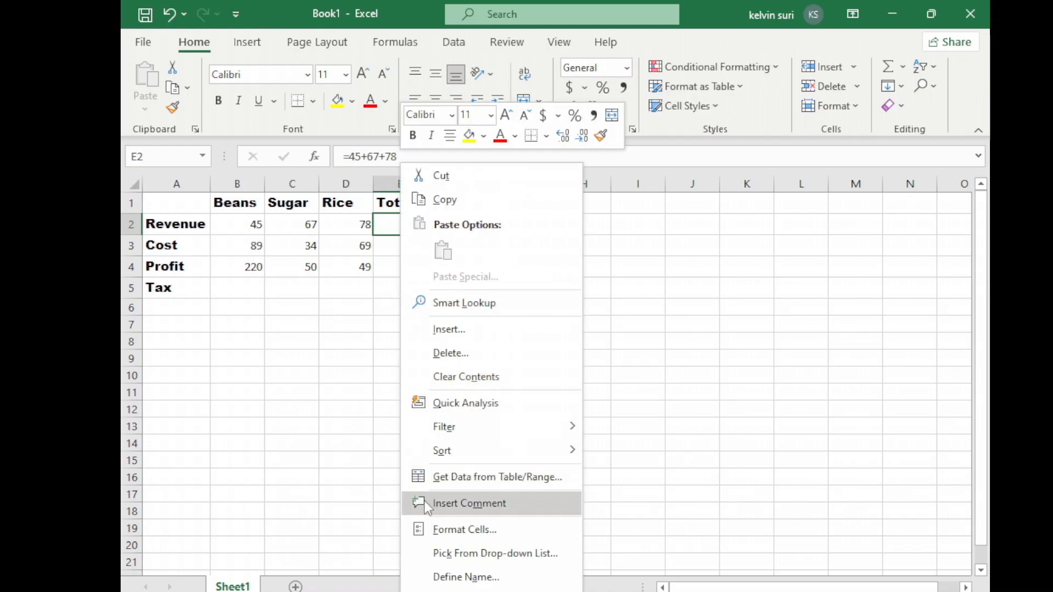
{"action": "left_click", "coordinate": [466, 377]}
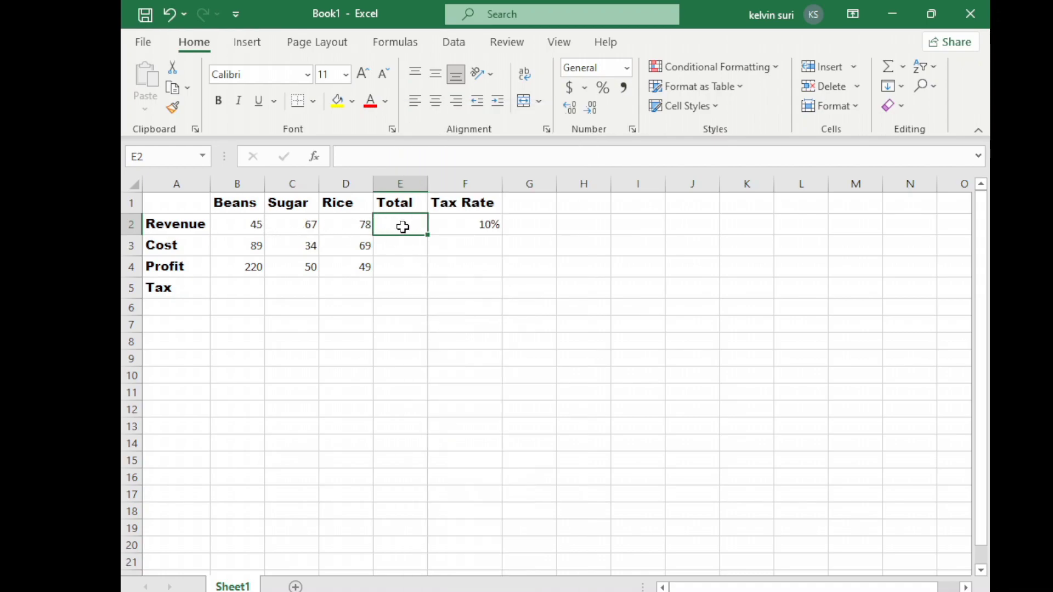
Total the revenue in E2 using cell references with the formula =B2+C2+D2.
{"action": "type", "text": "="}
{"action": "left_click", "coordinate": [245, 227]}
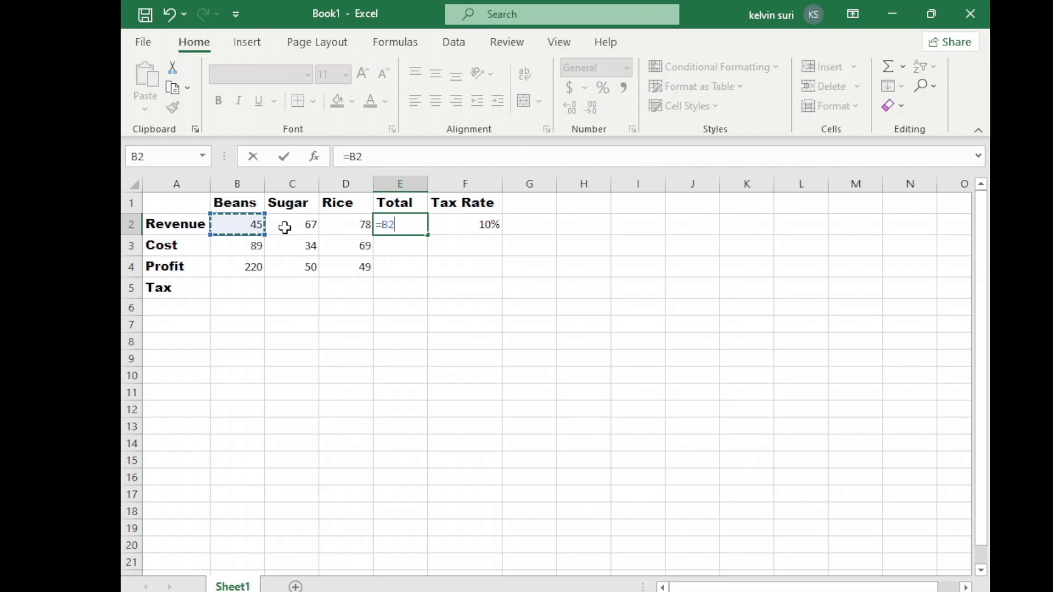
{"action": "type", "text": "+"}
{"action": "left_click", "coordinate": [307, 228]}
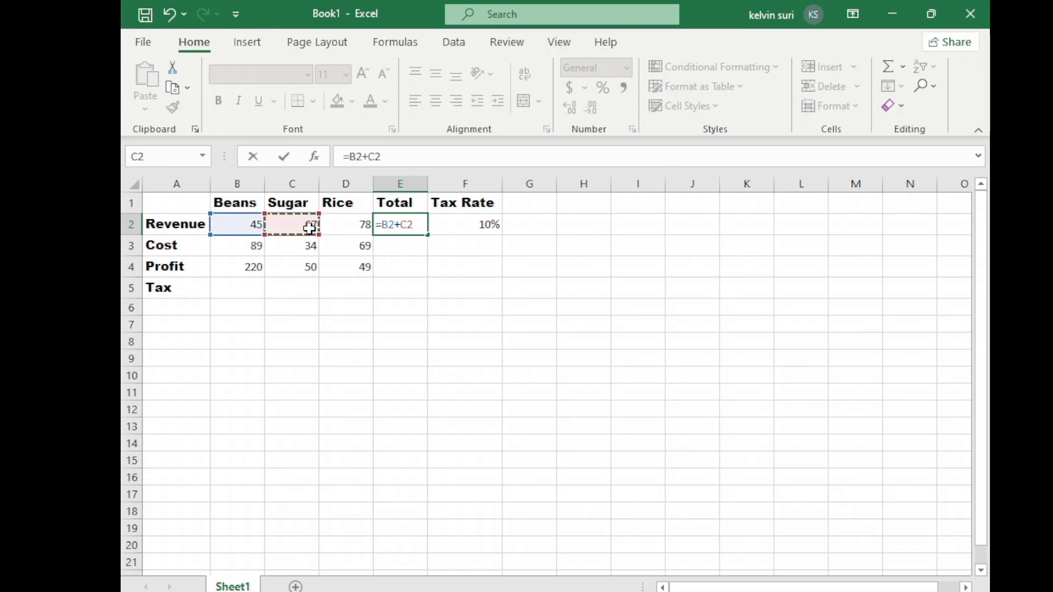
{"action": "type", "text": "+"}
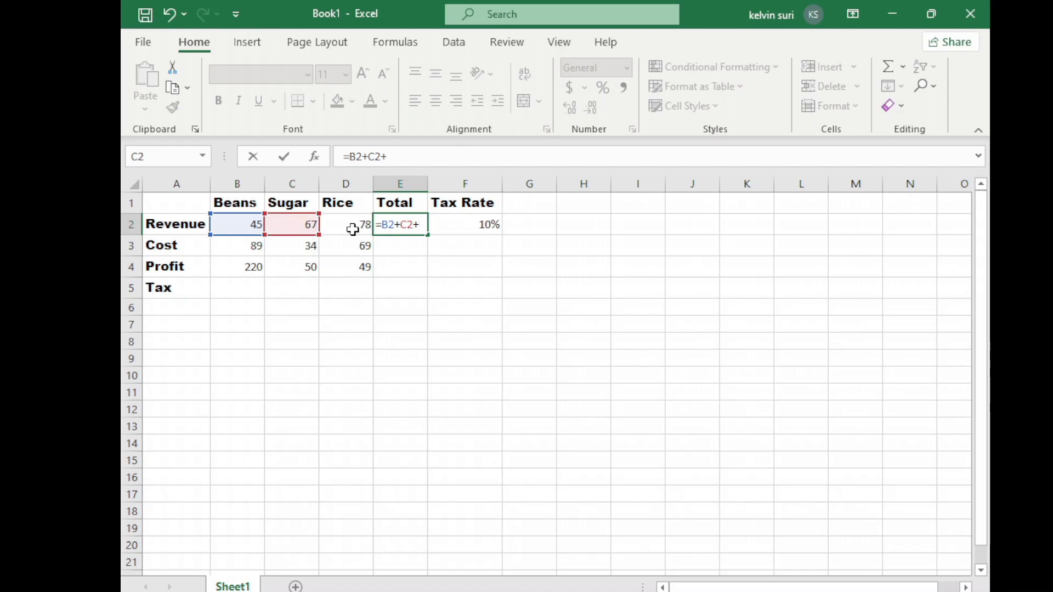
{"action": "left_click", "coordinate": [353, 226]}
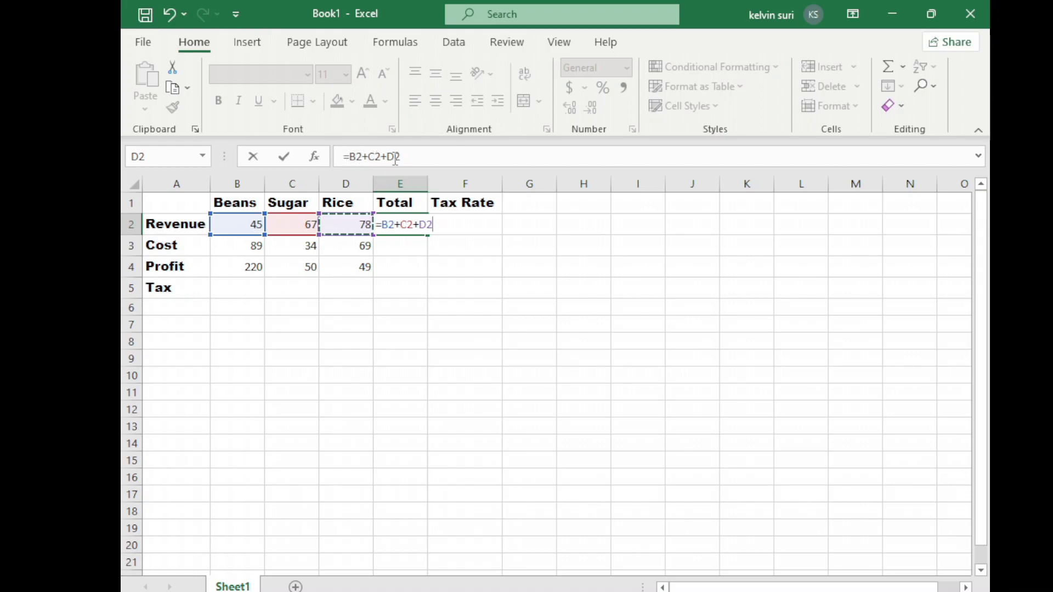
{"action": "key", "text": "Return"}
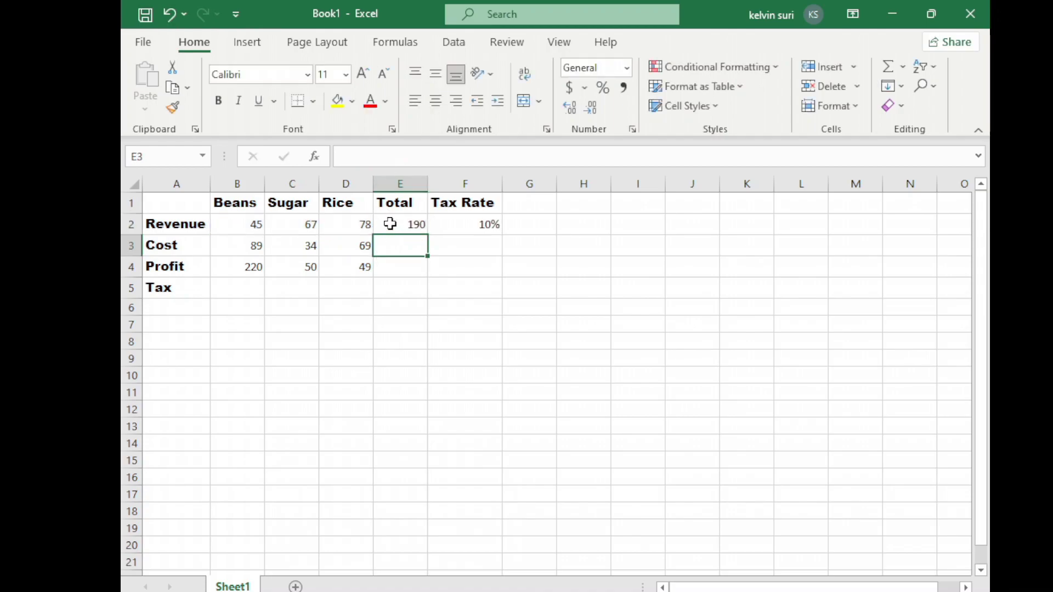
Clear the cell-reference formula from the revenue total in E2.
{"action": "left_click", "coordinate": [403, 229]}
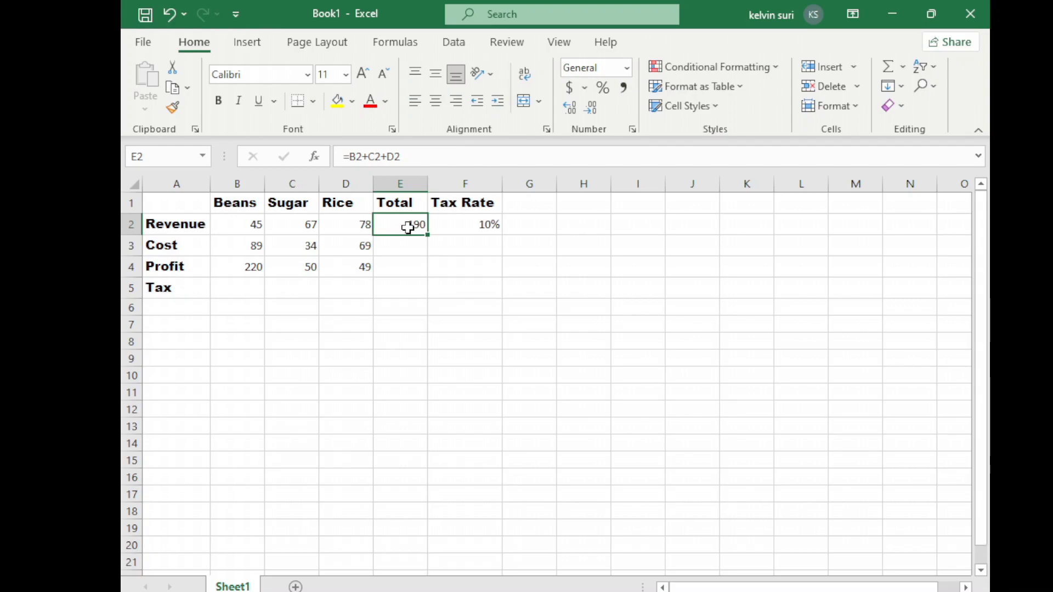
{"action": "right_click", "coordinate": [408, 228]}
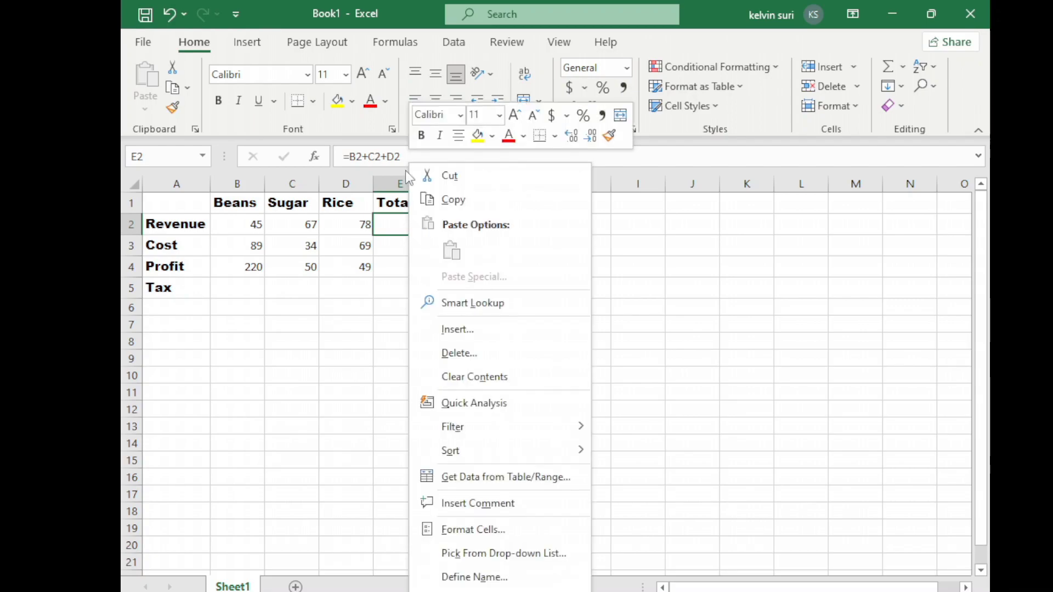
{"action": "left_click", "coordinate": [464, 379]}
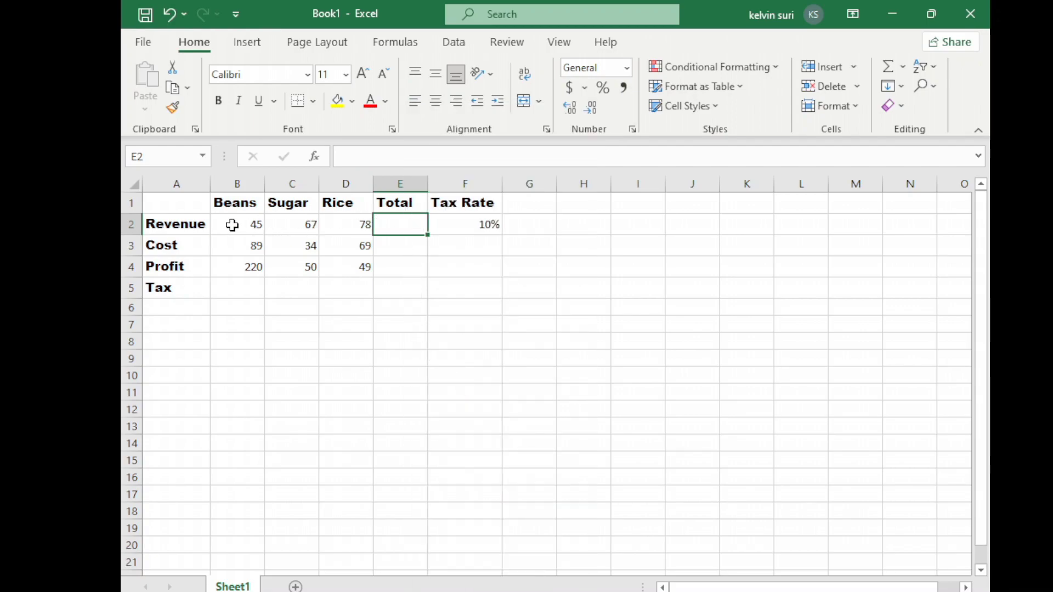
Use AutoSum on the revenue cells B2:D2 to place their total in E2.
{"action": "left_click_drag", "start_coordinate": [232, 225], "coordinate": [340, 224]}
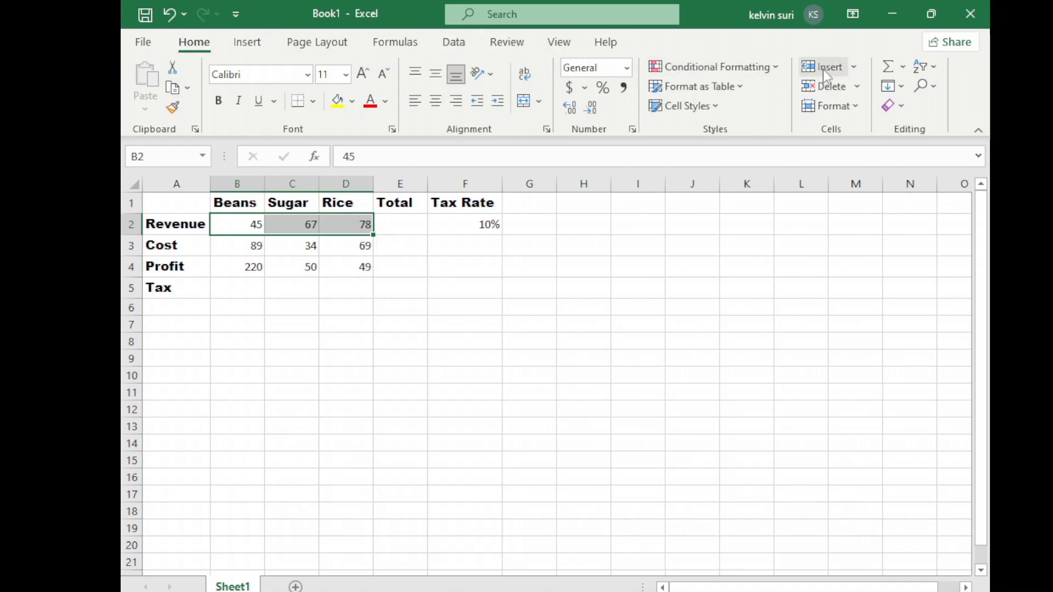
{"action": "left_click", "coordinate": [902, 66]}
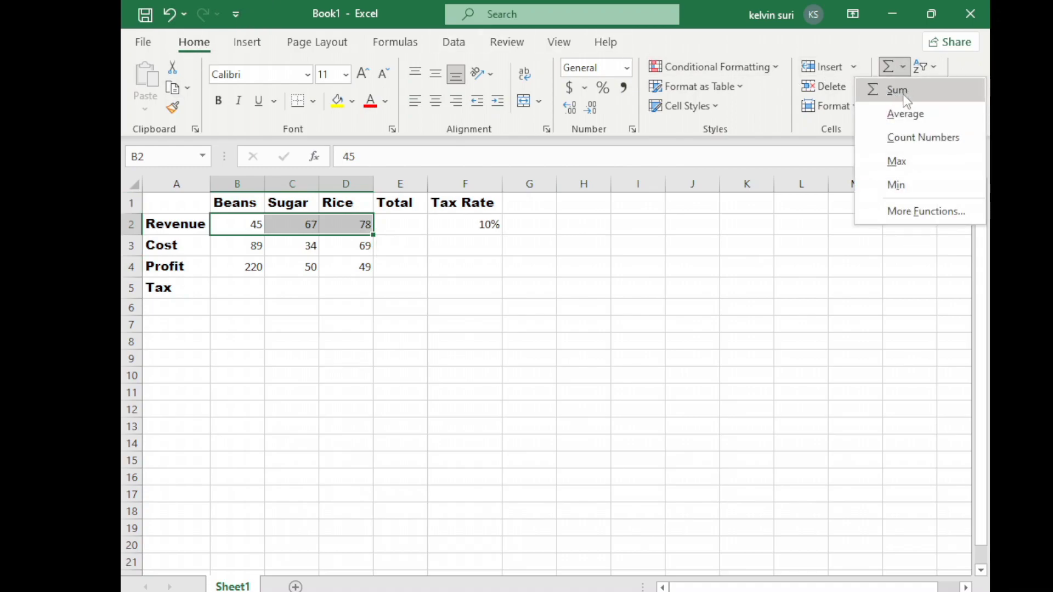
{"action": "left_click", "coordinate": [894, 90]}
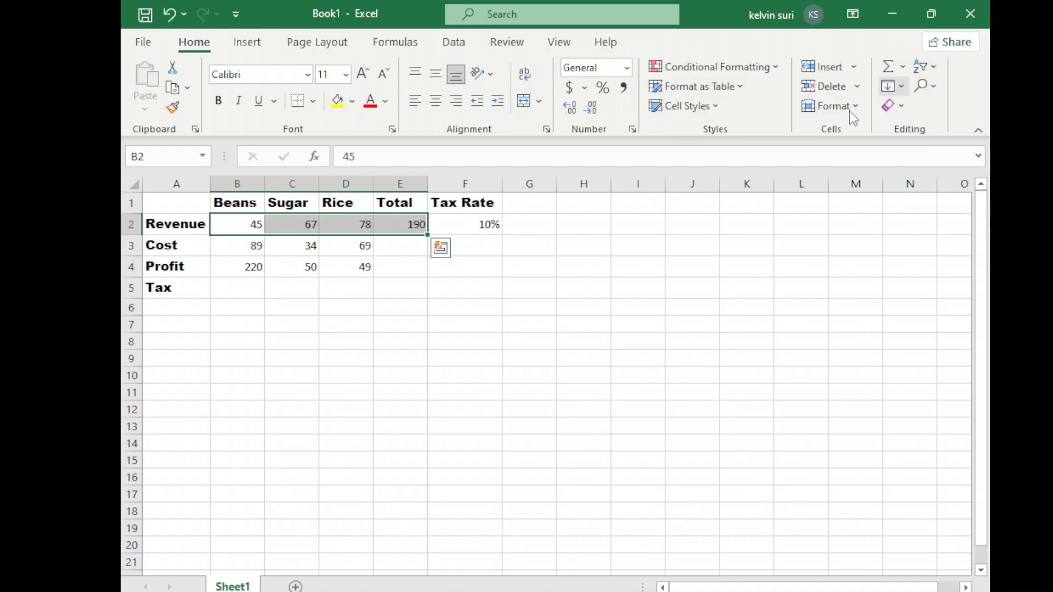
{"action": "left_click", "coordinate": [902, 67]}
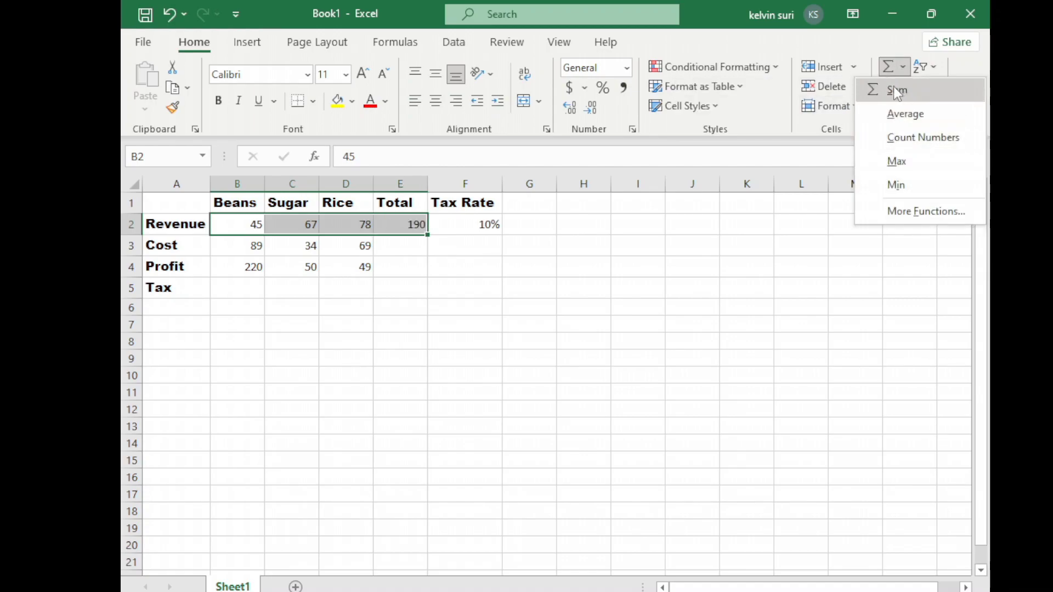
{"action": "left_click", "coordinate": [419, 248]}
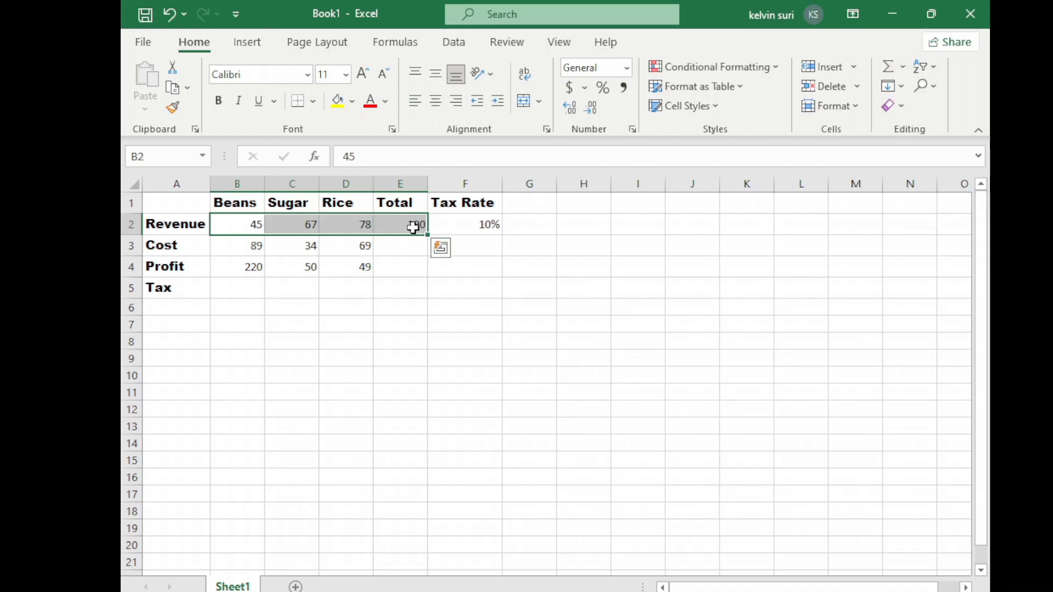
Fill the SUM formula from E2 down to E4 to total the Cost and Profit rows.
{"action": "left_click", "coordinate": [453, 227]}
{"action": "left_click", "coordinate": [403, 224]}
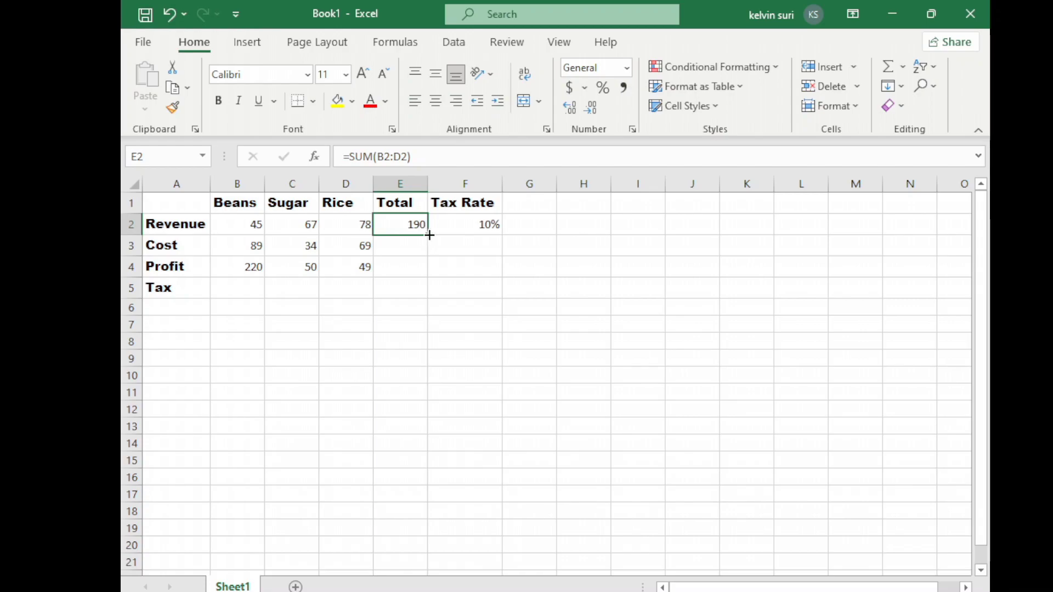
{"action": "left_click_drag", "start_coordinate": [429, 235], "coordinate": [422, 277]}
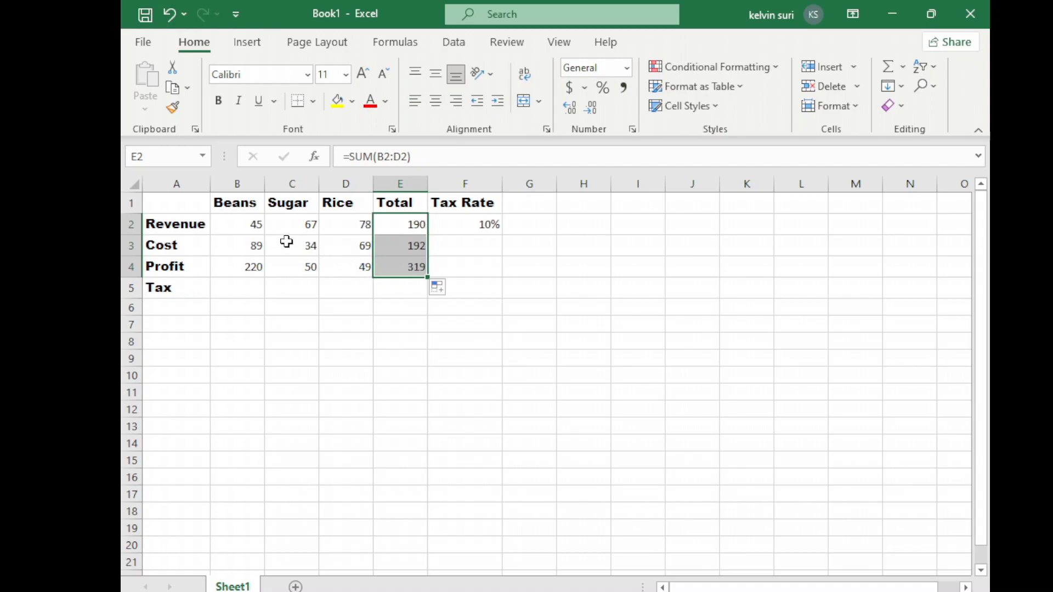
{"action": "left_click", "coordinate": [474, 265]}
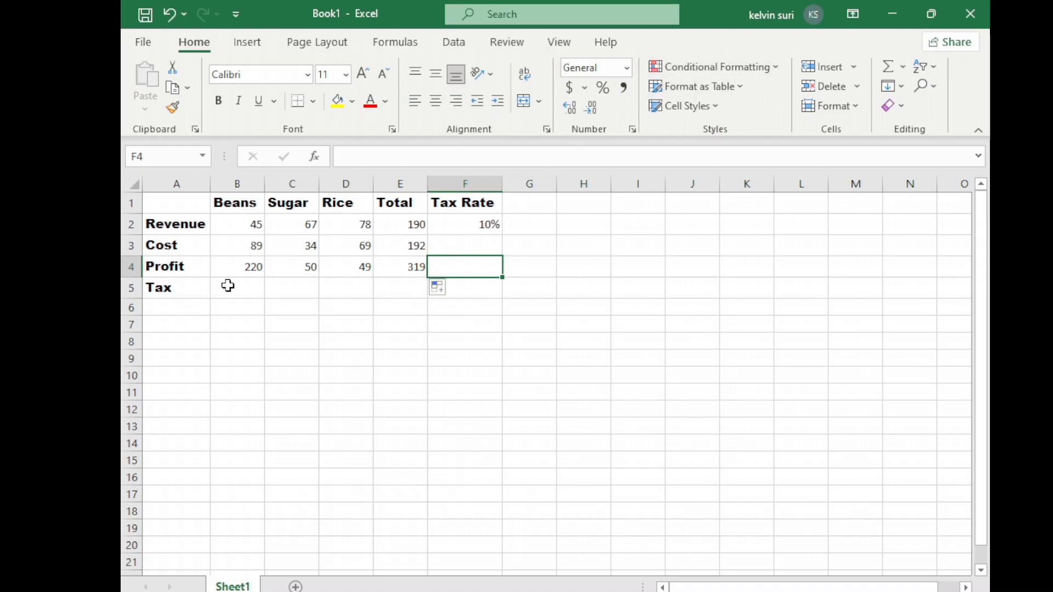
Calculate the Beans tax in B5 by multiplying its profit by the tax rate with the formula =B4*F2.
{"action": "left_click", "coordinate": [229, 286]}
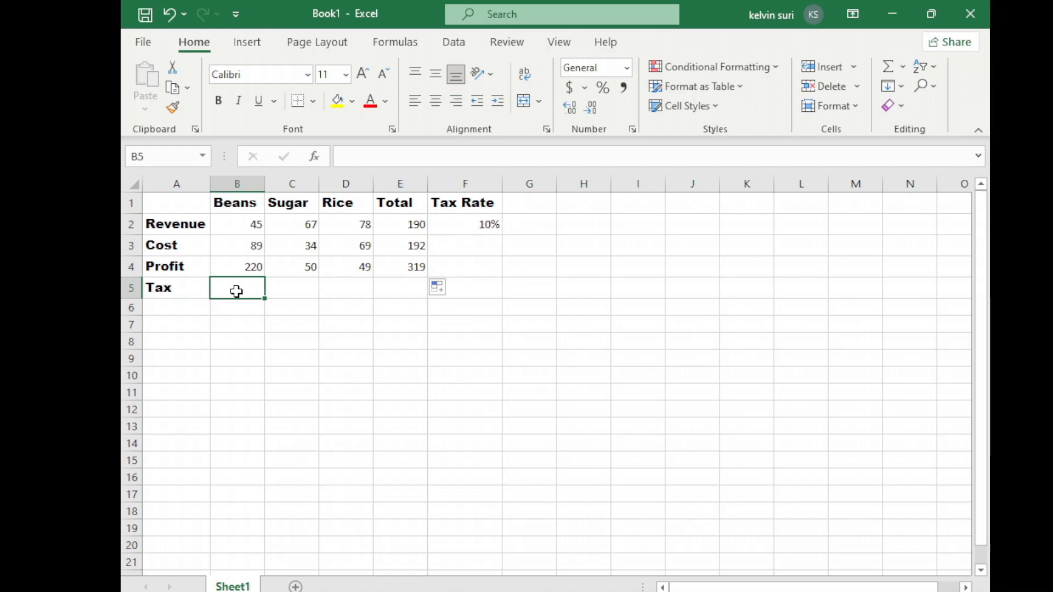
{"action": "type", "text": "="}
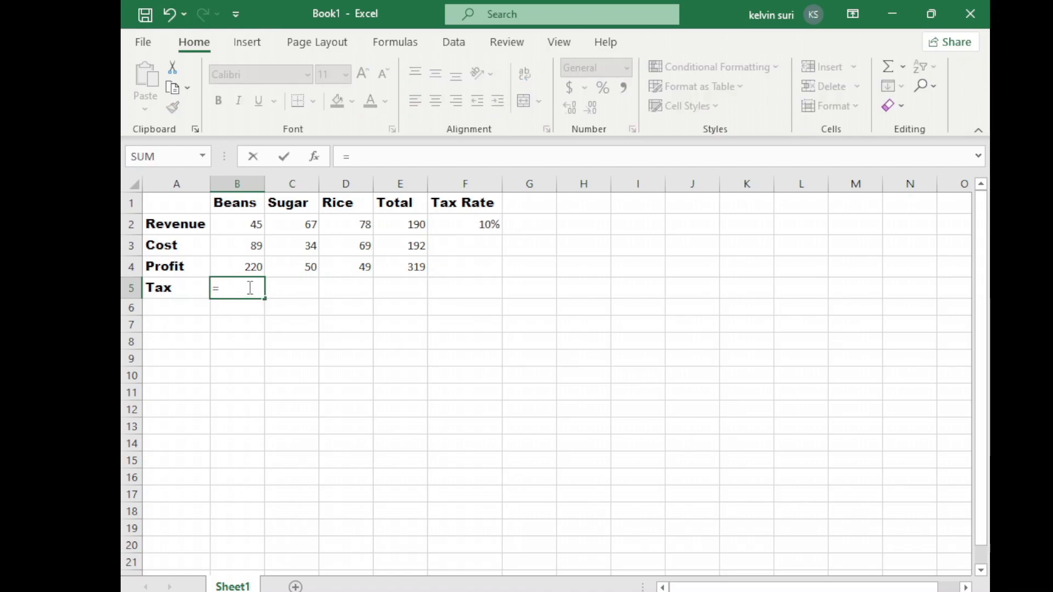
{"action": "left_click", "coordinate": [240, 265]}
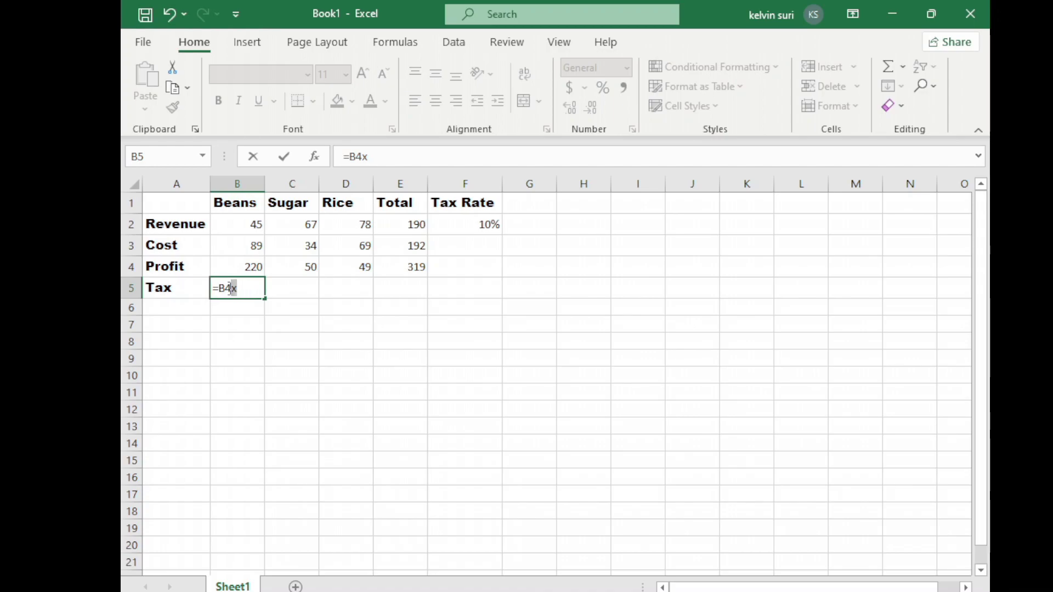
{"action": "key", "text": "BackSpace"}
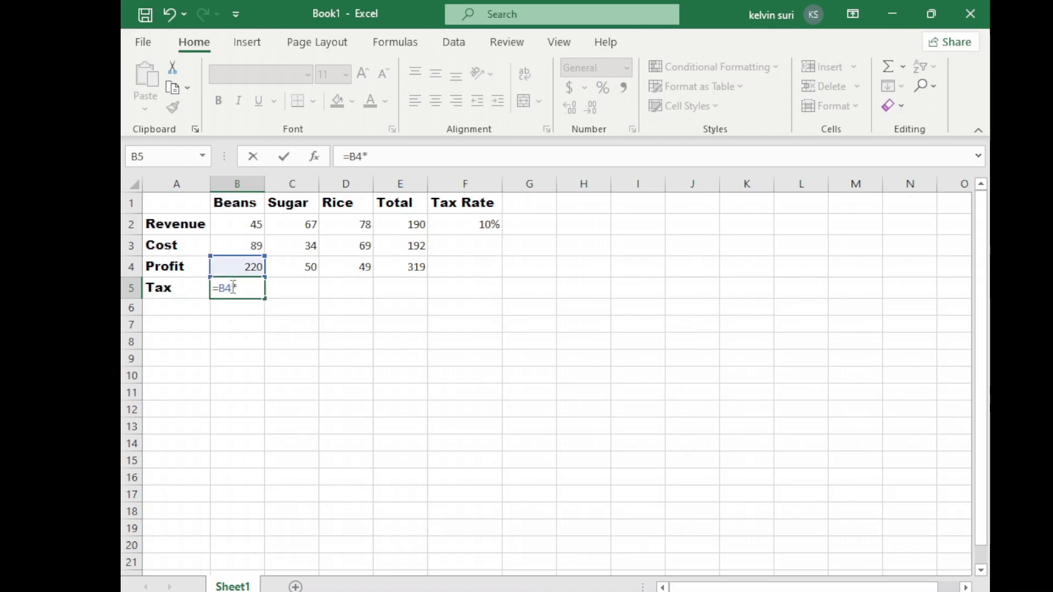
{"action": "left_click", "coordinate": [467, 224]}
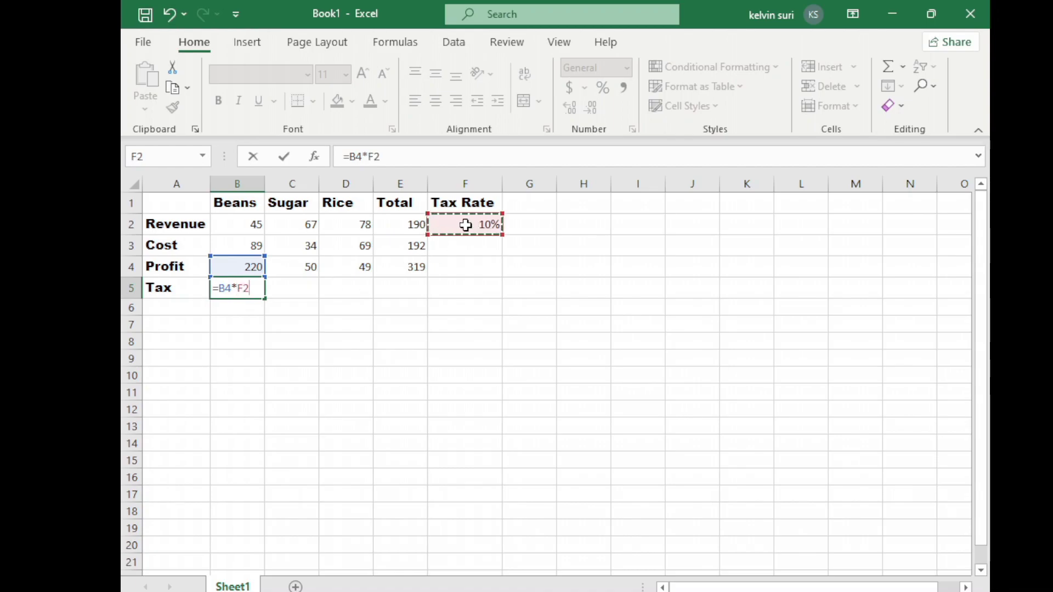
{"action": "key", "text": "Return"}
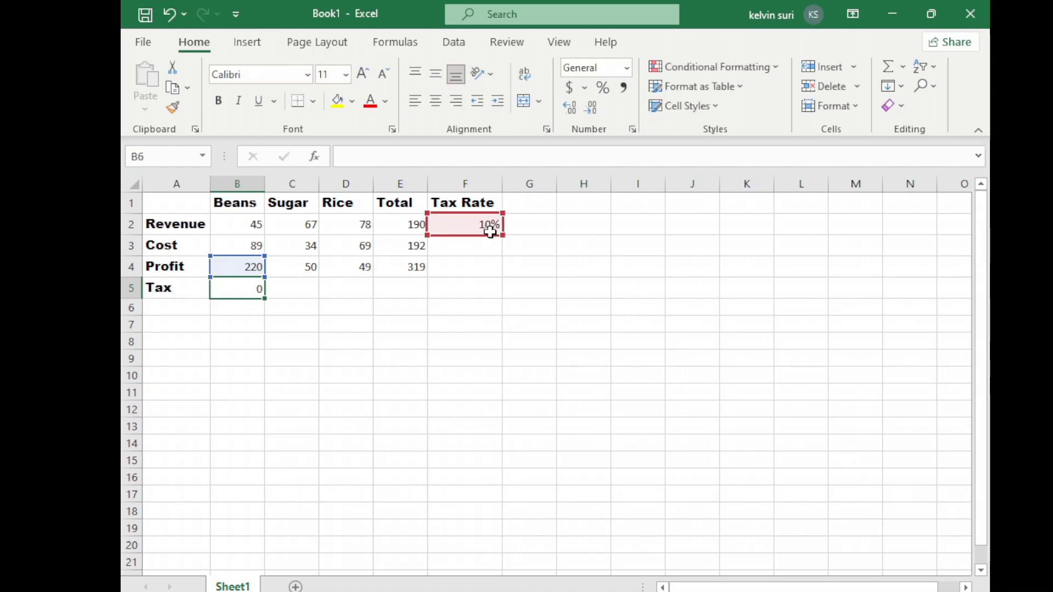
Try to fill the tax formula with the relative F2 reference from B5 across to D5.
{"action": "left_click", "coordinate": [242, 286]}
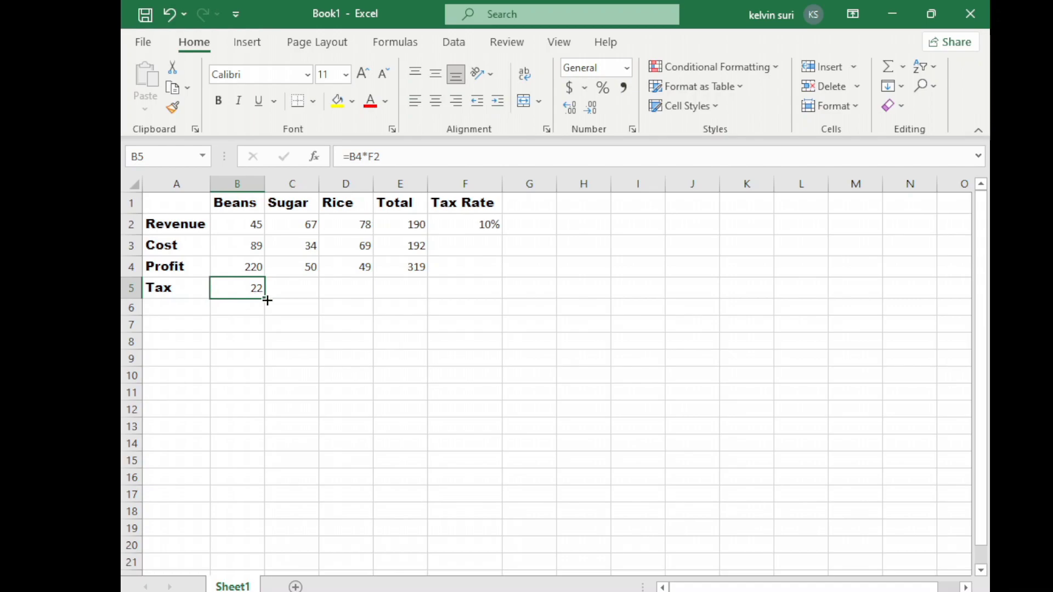
{"action": "left_click_drag", "start_coordinate": [287, 299], "coordinate": [390, 292]}
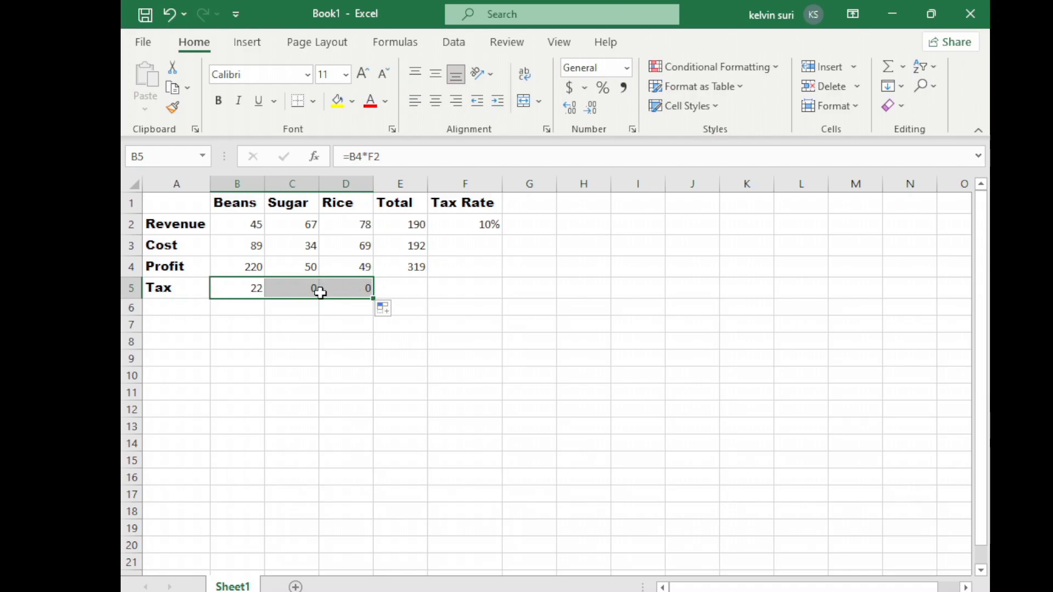
{"action": "left_click", "coordinate": [324, 317]}
Clear the contents of the Sugar and Rice tax cells C5:D5.
{"action": "left_click_drag", "start_coordinate": [285, 285], "coordinate": [360, 291]}
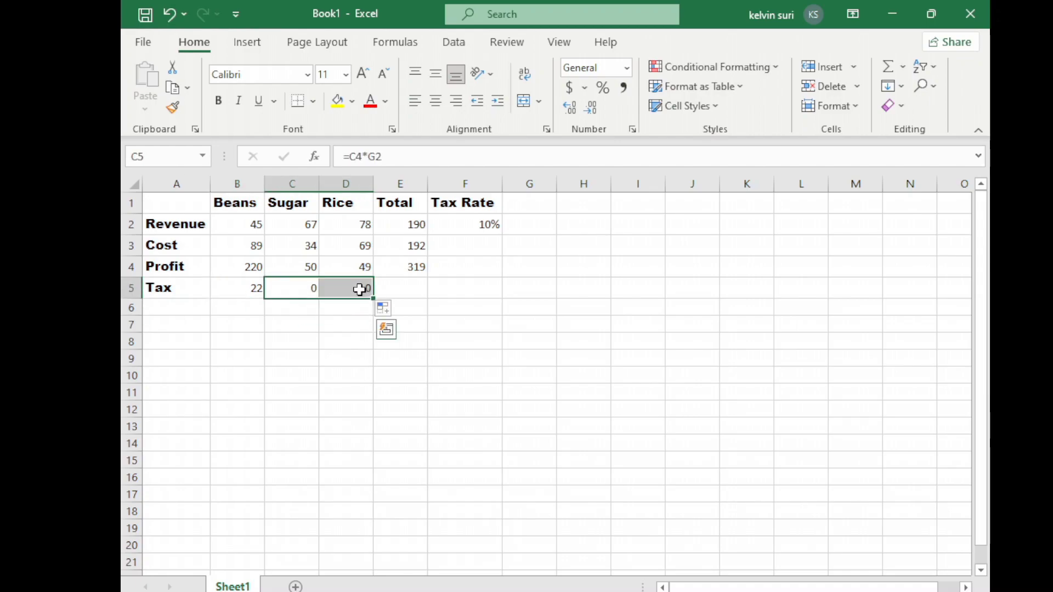
{"action": "right_click", "coordinate": [360, 291]}
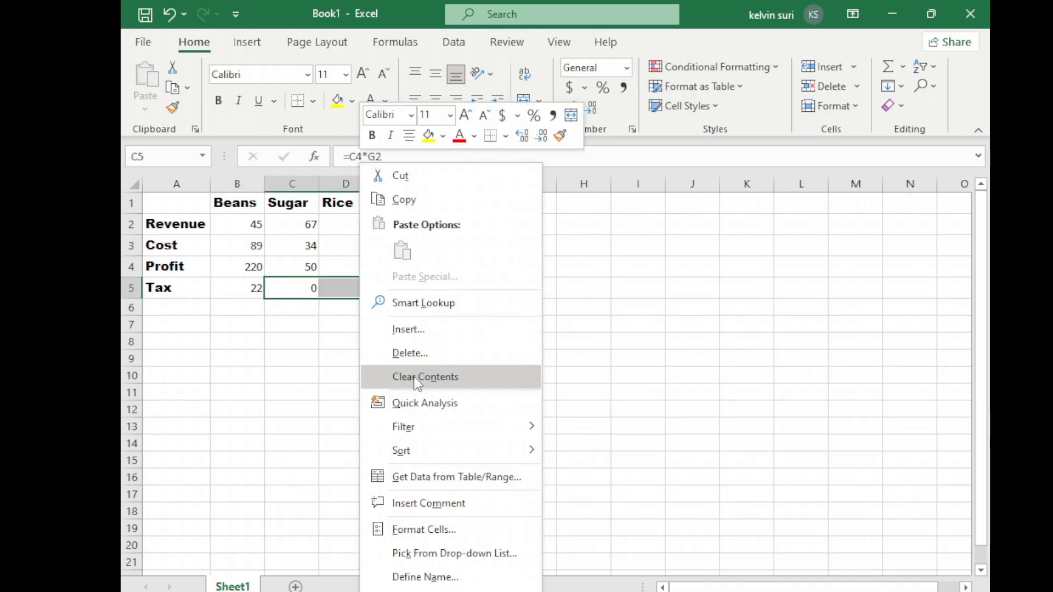
{"action": "left_click", "coordinate": [426, 384]}
Make the tax rate reference absolute in the B5 formula so that it reads =B4*$F$2.
{"action": "left_click", "coordinate": [236, 281]}
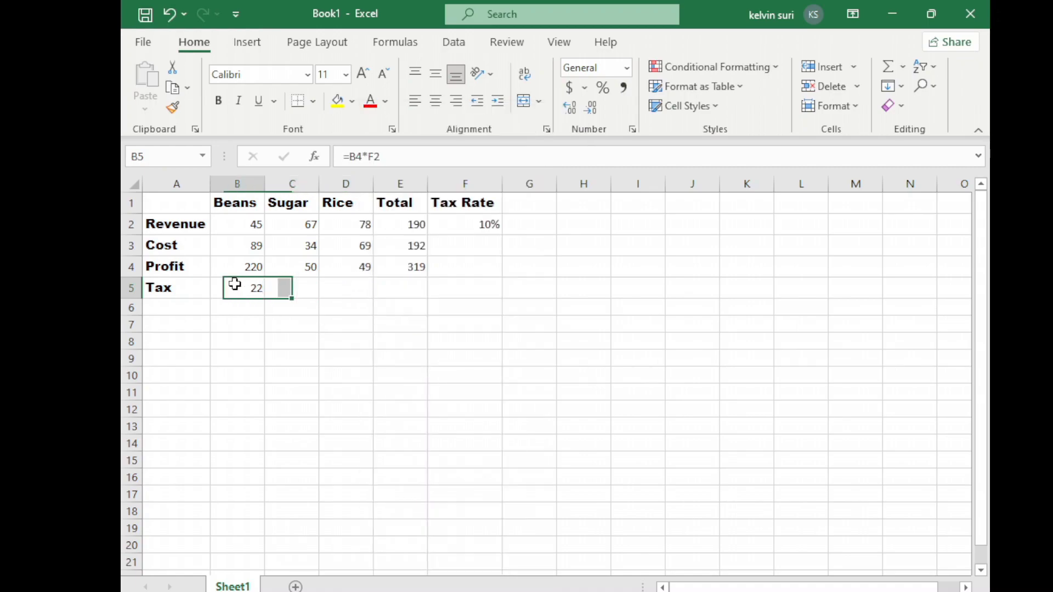
{"action": "double_click", "coordinate": [373, 158]}
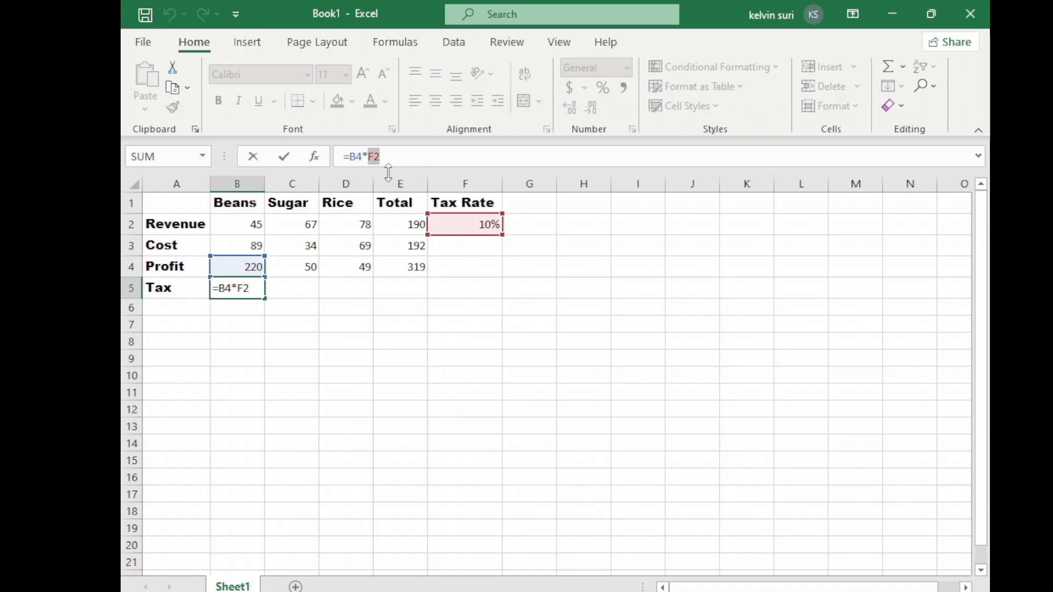
{"action": "key", "text": "F4"}
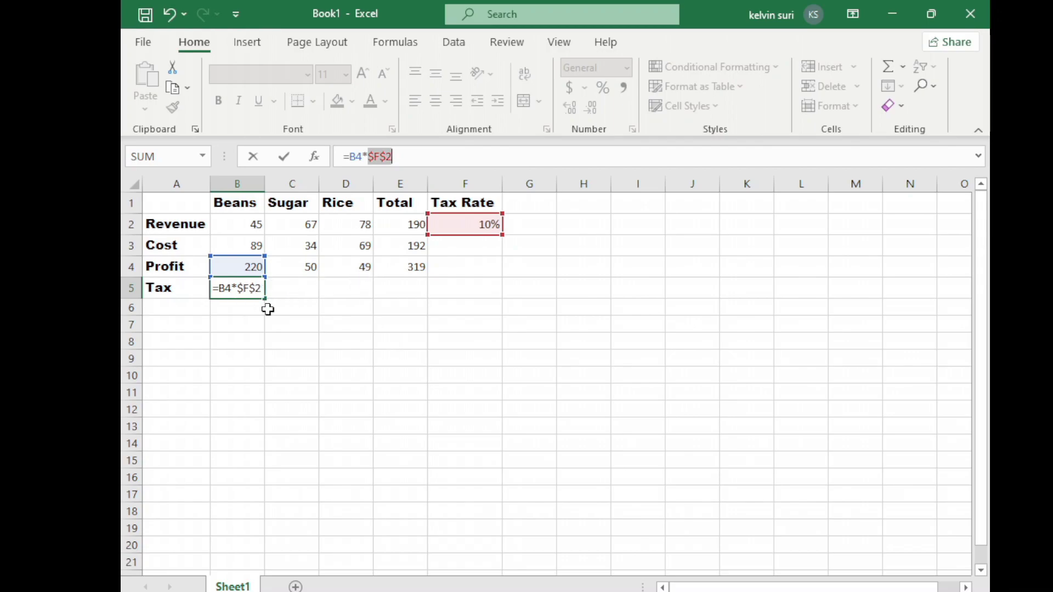
{"action": "key", "text": "Return"}
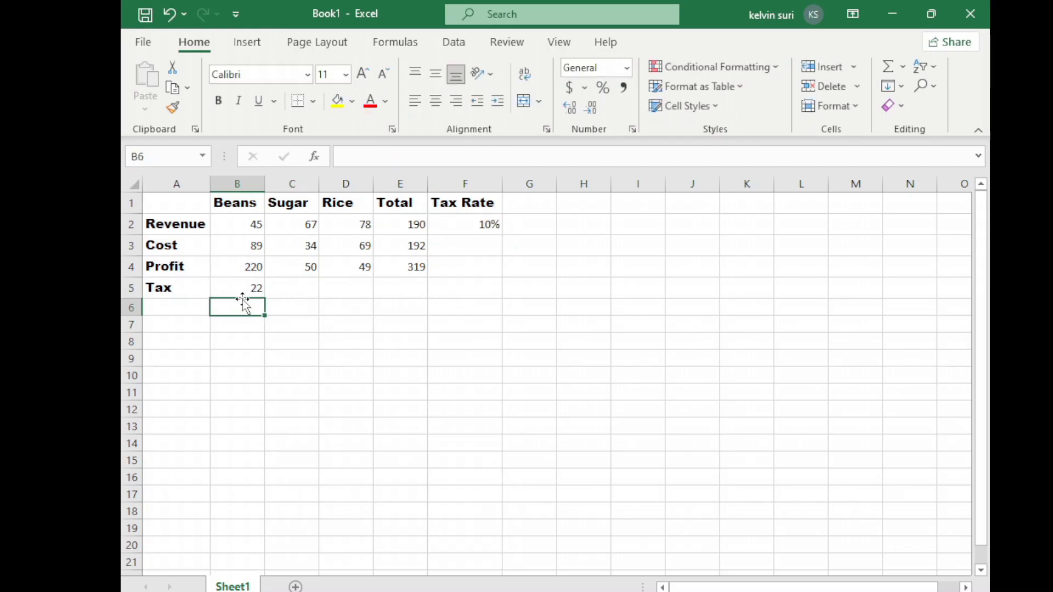
Fill the absolute-reference tax formula from B5 across to D5 for Sugar and Rice.
{"action": "left_click", "coordinate": [243, 286]}
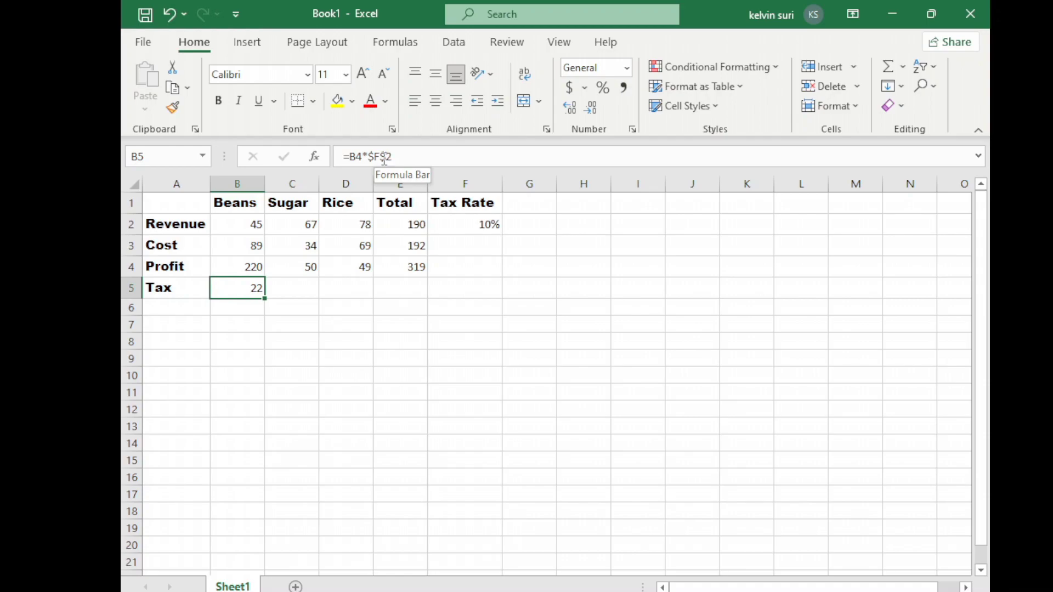
{"action": "left_click_drag", "start_coordinate": [265, 297], "coordinate": [365, 290]}
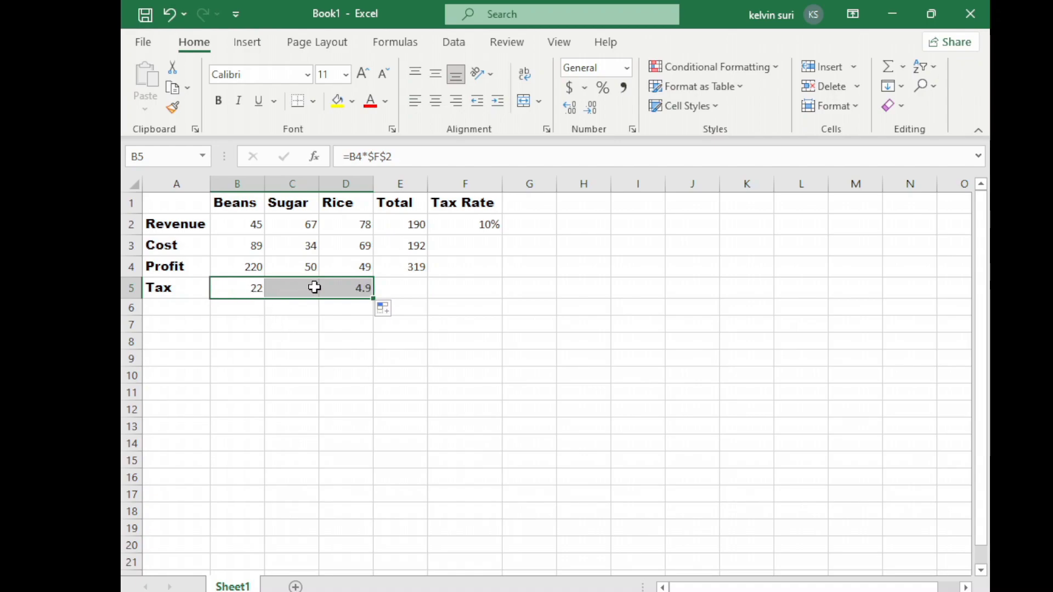
{"action": "left_click", "coordinate": [326, 312]}
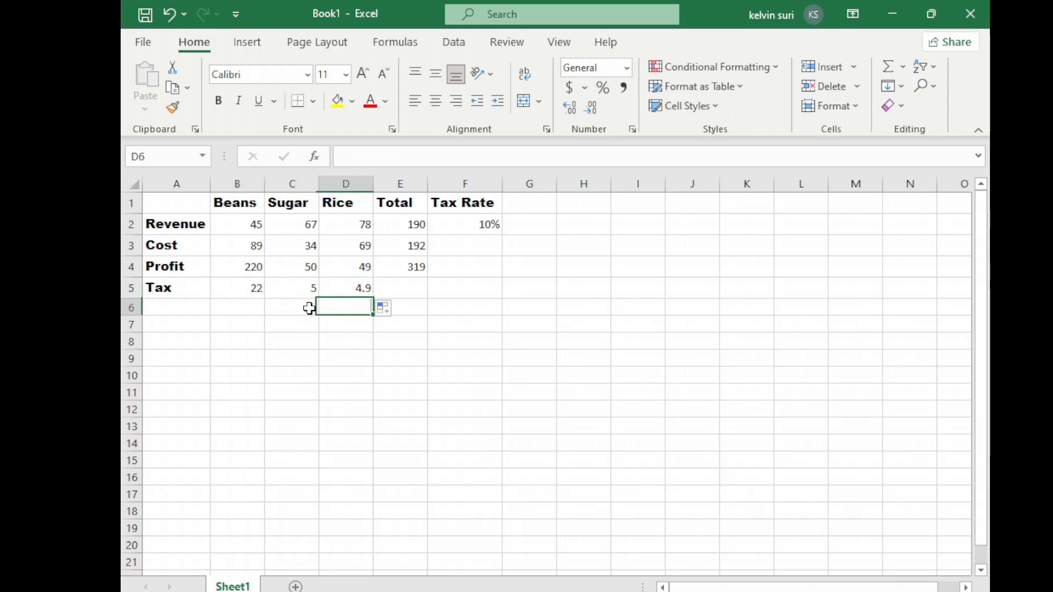